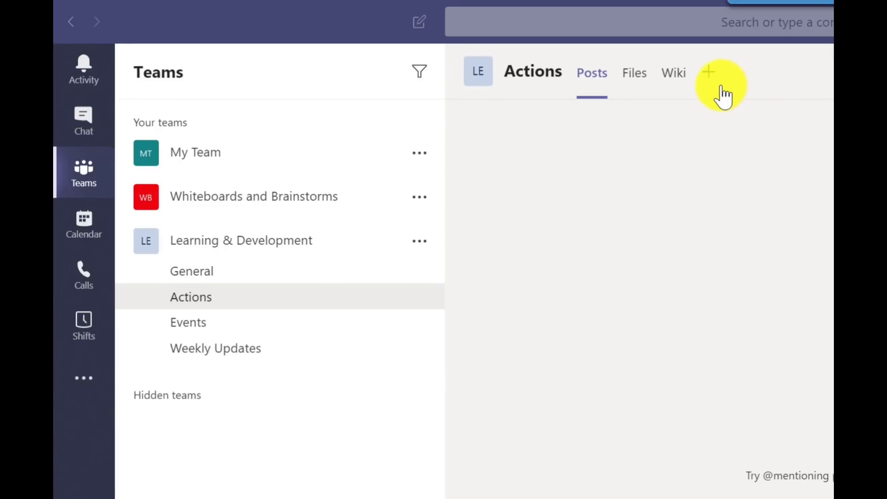
- Add a Planner tab with a new plan named Team Actions to the Actions channel and view its announcement in the channel posts
{"action": "left_click", "coordinate": [514, 60]}
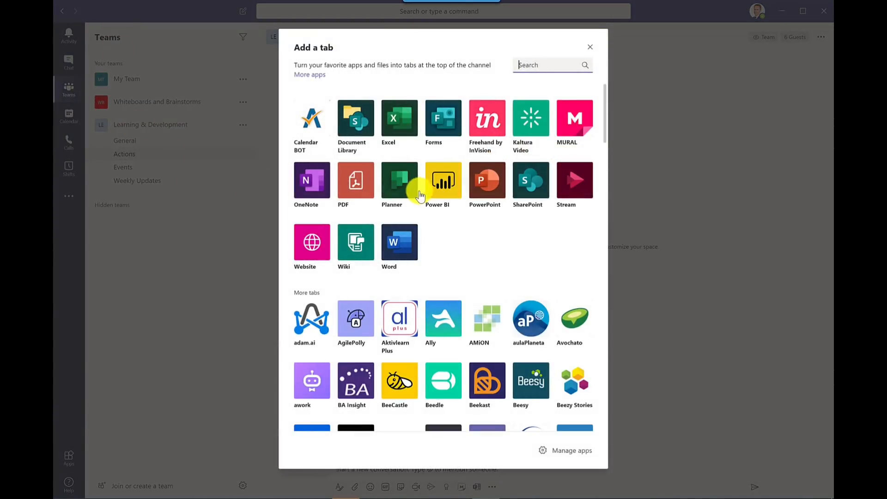
{"action": "left_click", "coordinate": [400, 181]}
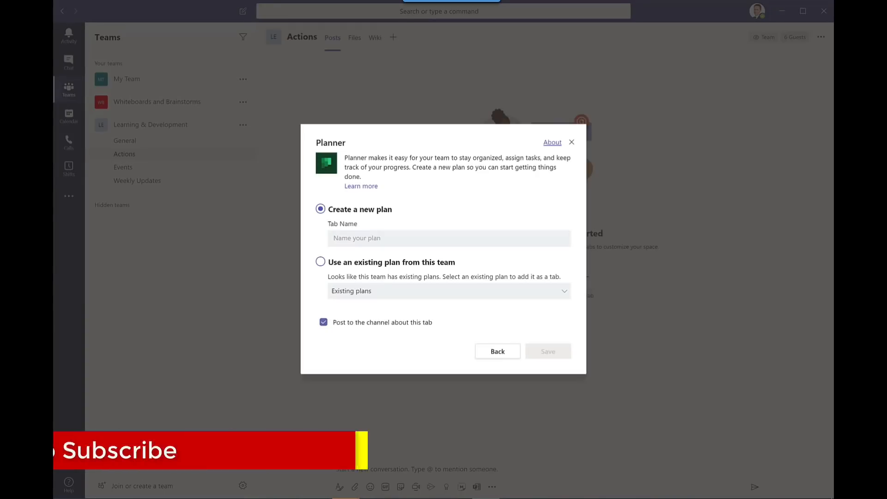
{"action": "left_click", "coordinate": [393, 236]}
{"action": "type", "text": "Team Actions"}
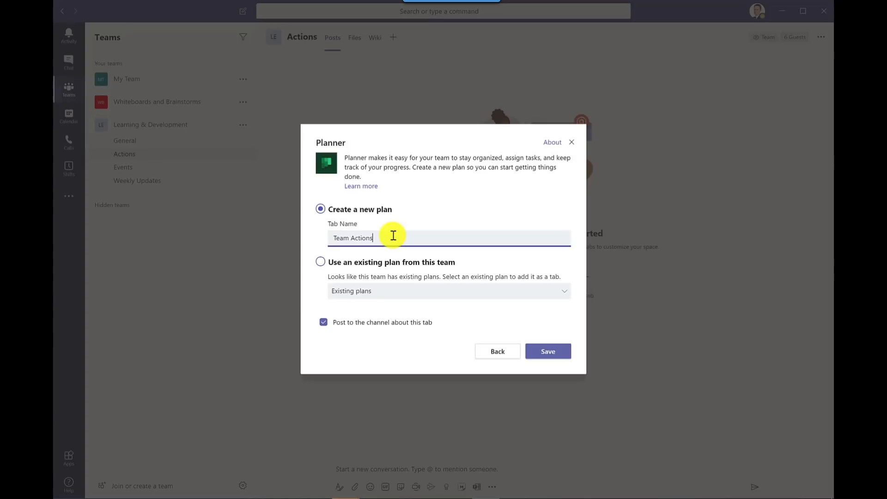
{"action": "left_click", "coordinate": [564, 352]}
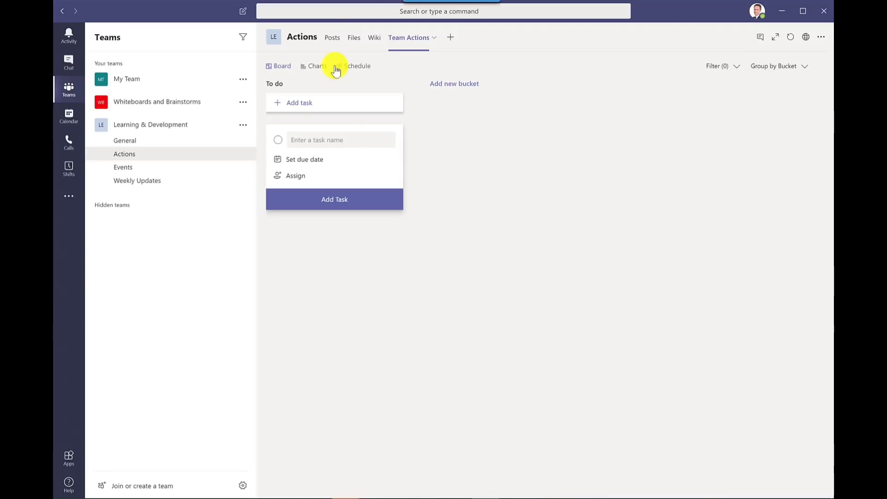
{"action": "left_click", "coordinate": [333, 38]}
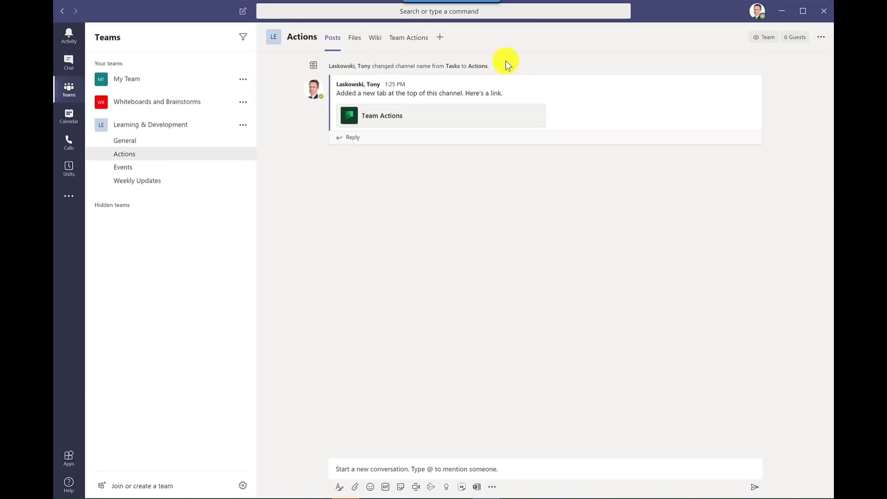
- Rename the To do bucket in the Team Actions plan as Videos
{"action": "left_click", "coordinate": [407, 43]}
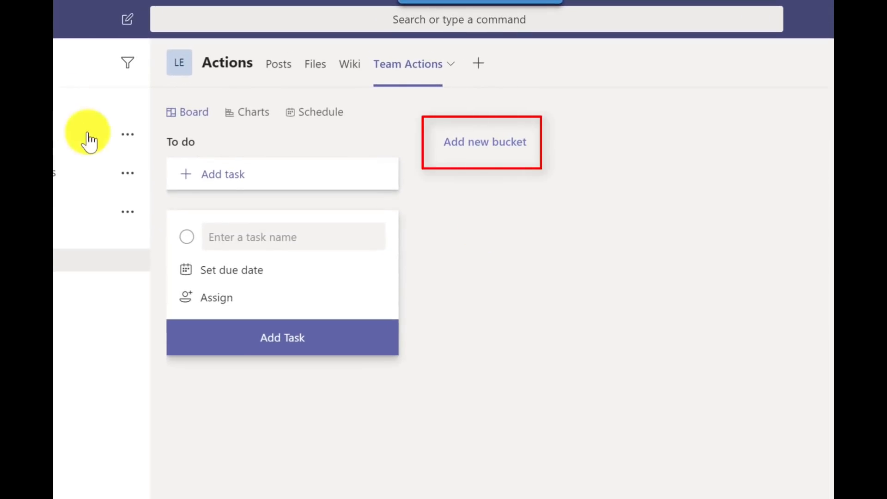
{"action": "left_click", "coordinate": [217, 142]}
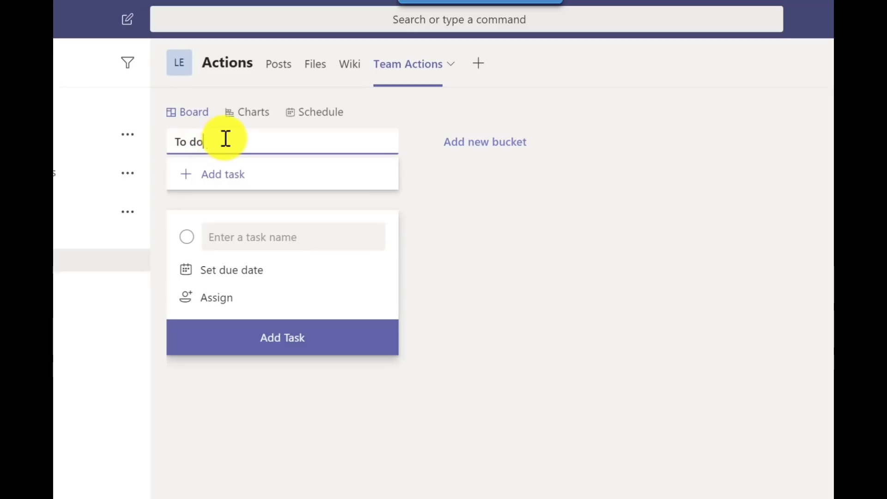
{"action": "left_click_drag", "start_coordinate": [224, 141], "coordinate": [179, 142]}
{"action": "type", "text": "Videos"}
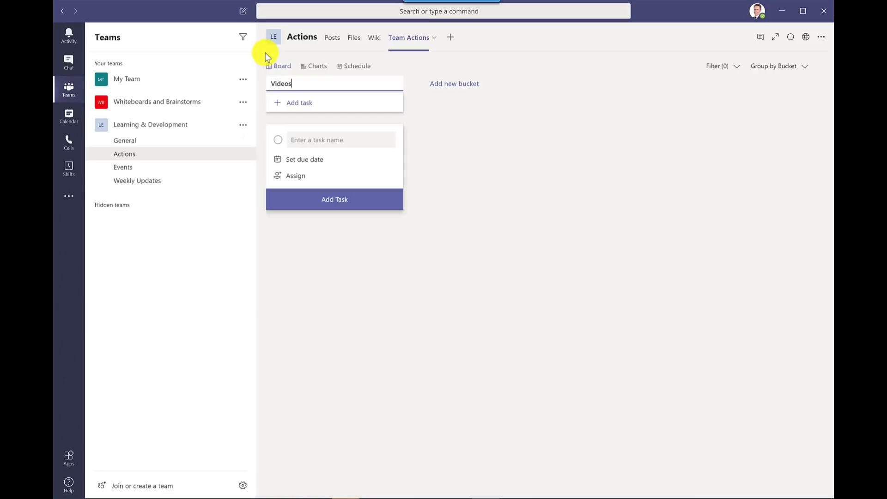
{"action": "key", "text": "Return"}
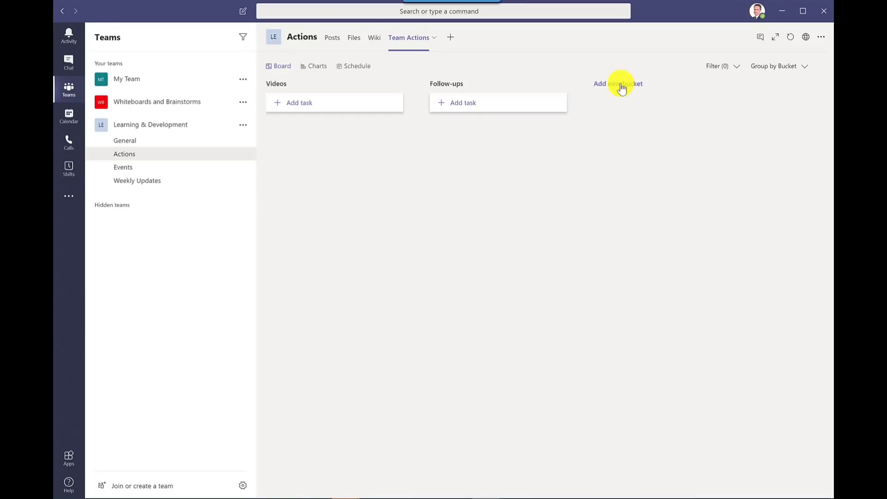
- Add a new bucket named Admin next to the Follow-ups bucket
{"action": "left_click", "coordinate": [621, 84]}
{"action": "type", "text": "Admin"}
{"action": "key", "text": "Return"}
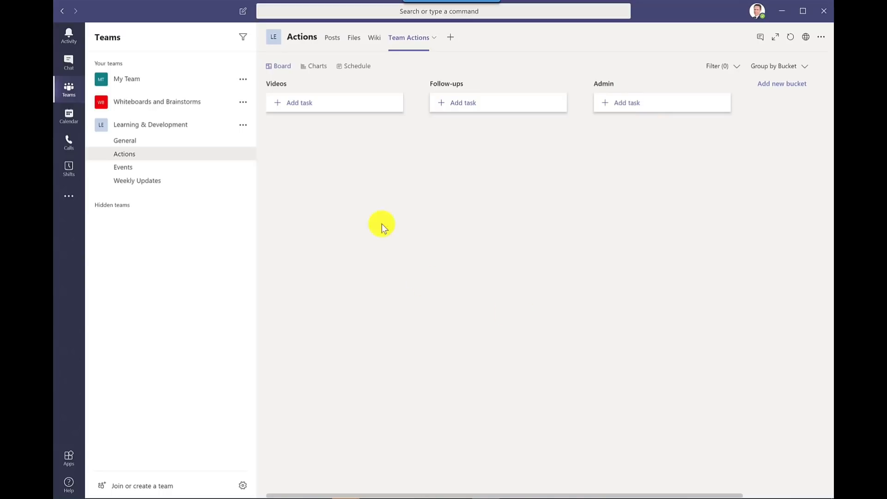
- Add a task named Research Video Topics to the Videos bucket, due 05/25 and assigned to two team members
{"action": "left_click", "coordinate": [303, 108]}
{"action": "type", "text": "Research Video Topics"}
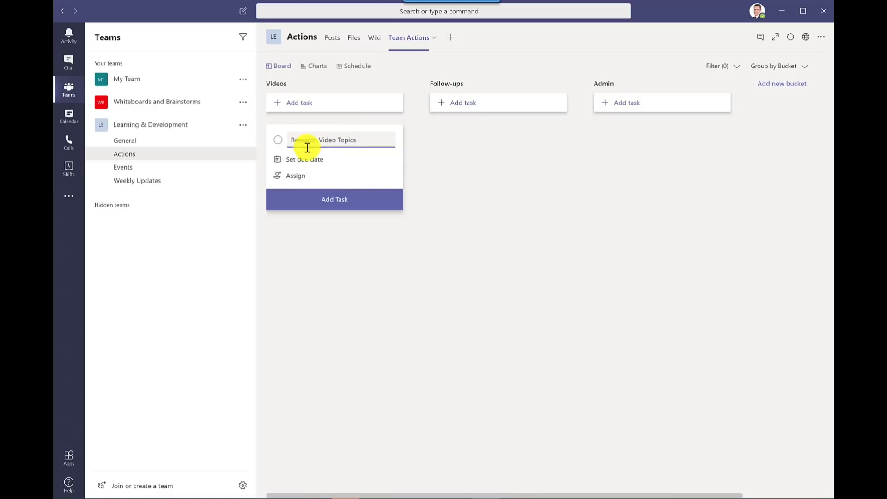
{"action": "left_click", "coordinate": [310, 160]}
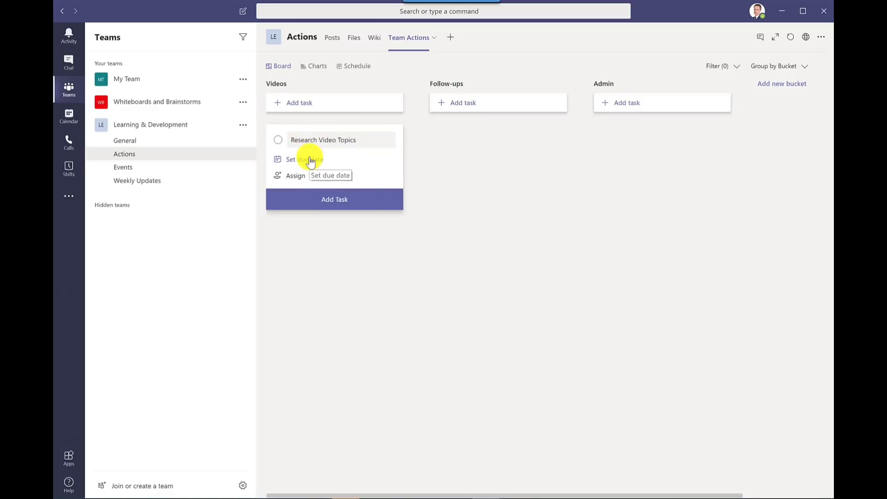
{"action": "left_click", "coordinate": [298, 264]}
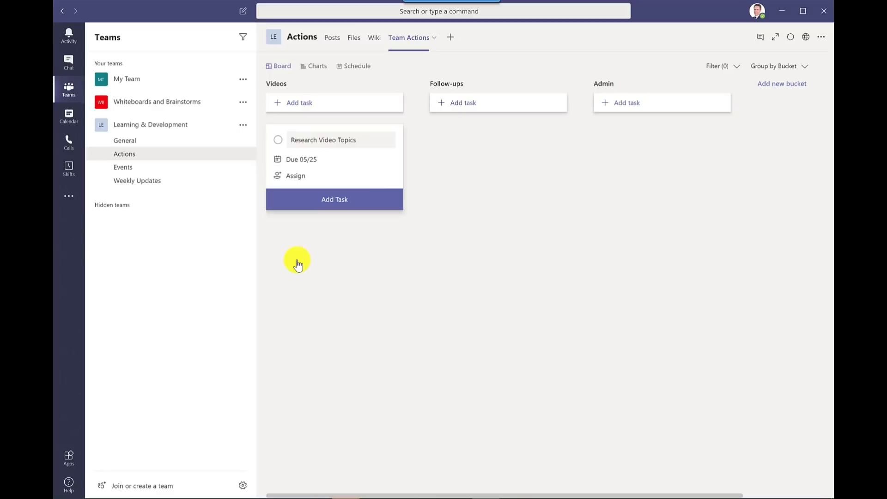
{"action": "left_click", "coordinate": [296, 178]}
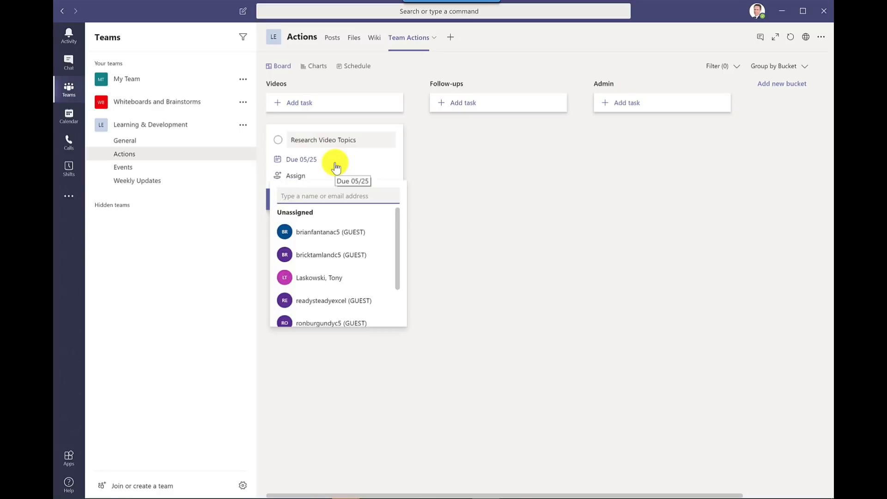
{"action": "left_click", "coordinate": [323, 278]}
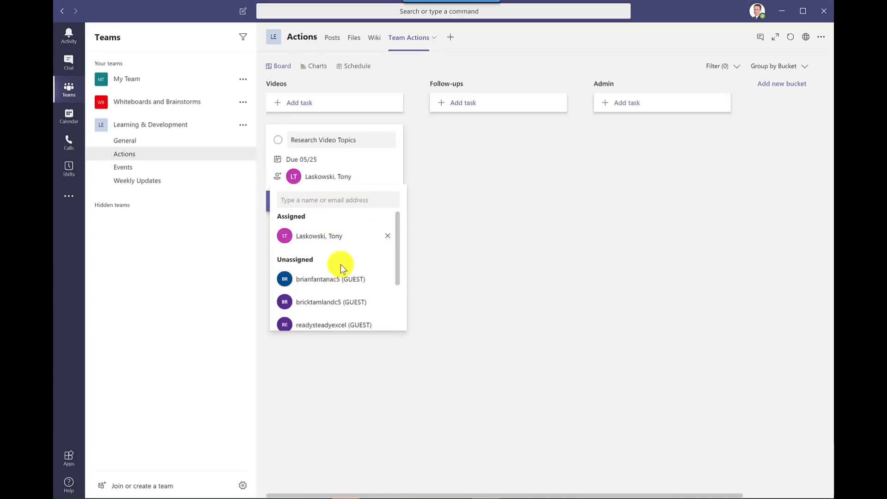
{"action": "left_click", "coordinate": [310, 286]}
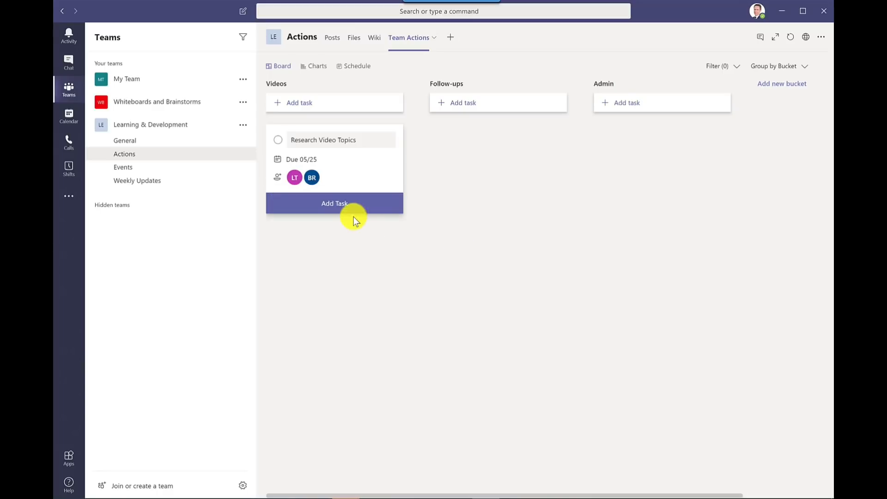
{"action": "left_click", "coordinate": [341, 215]}
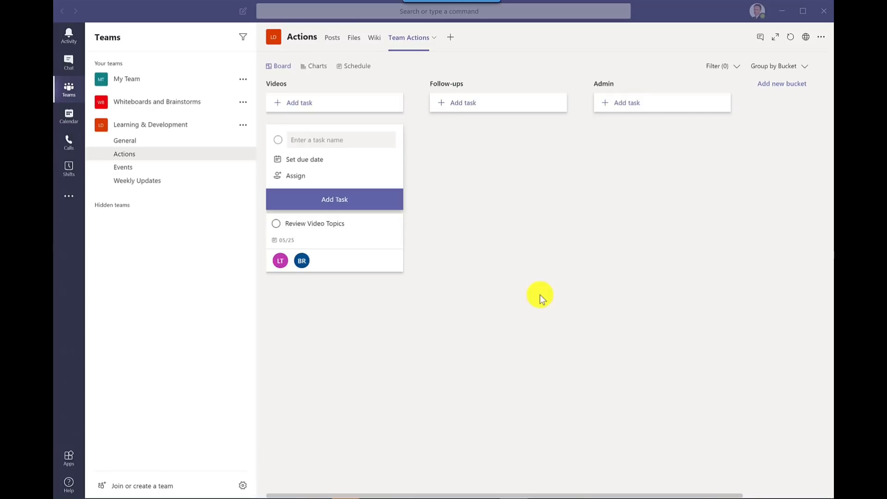
- Open the Review Video Topics task's details and look through its progress and priority options
{"action": "left_click", "coordinate": [337, 230]}
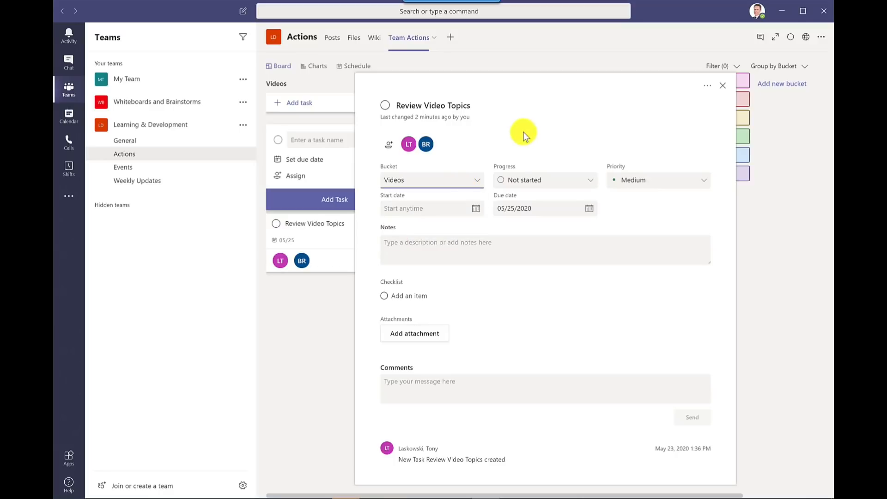
{"action": "left_click", "coordinate": [548, 182]}
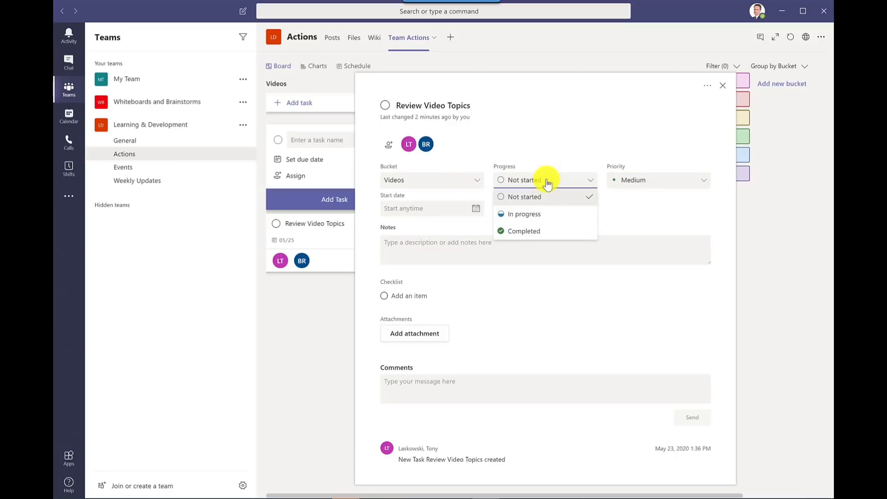
{"action": "left_click", "coordinate": [547, 183]}
{"action": "left_click", "coordinate": [669, 182]}
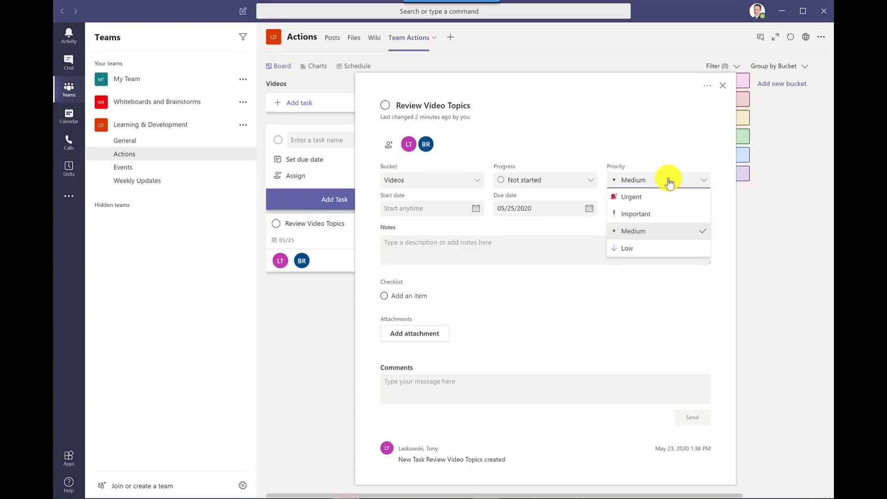
{"action": "left_click", "coordinate": [670, 146]}
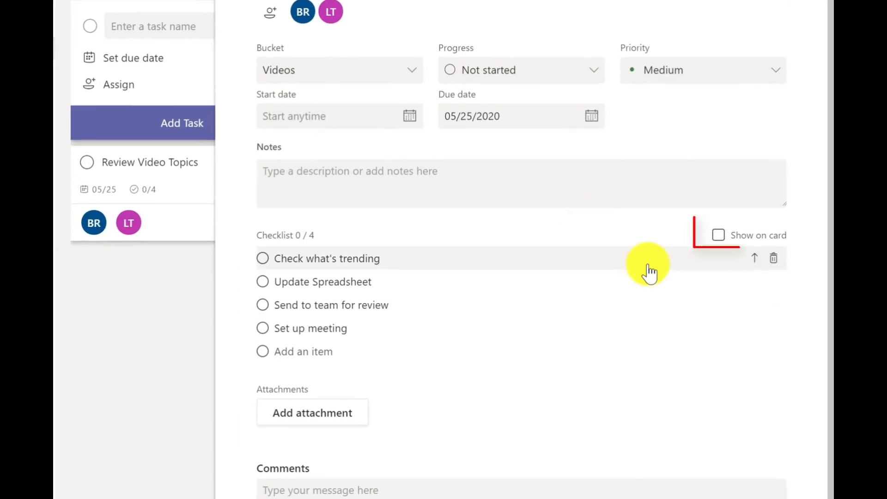
- Show the checklist on the Review Video Topics card, apply the Yellow label and close the task details
{"action": "left_click", "coordinate": [719, 241]}
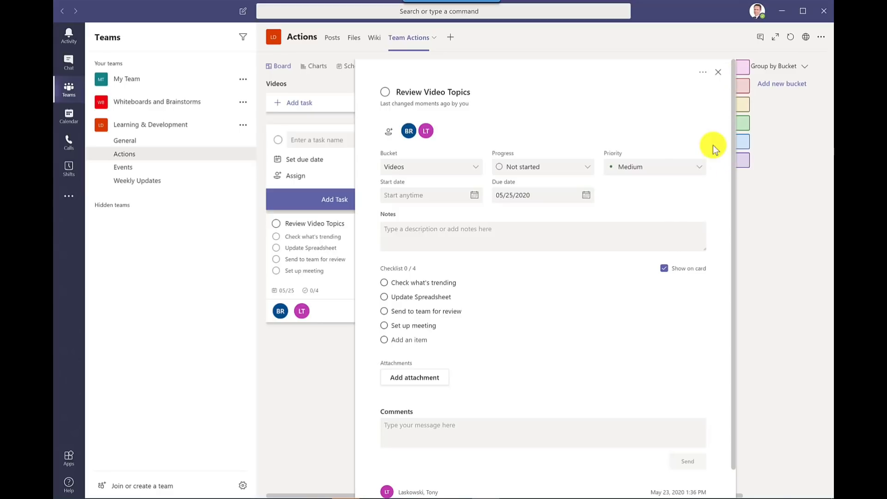
{"action": "mouse_move", "coordinate": [745, 158]}
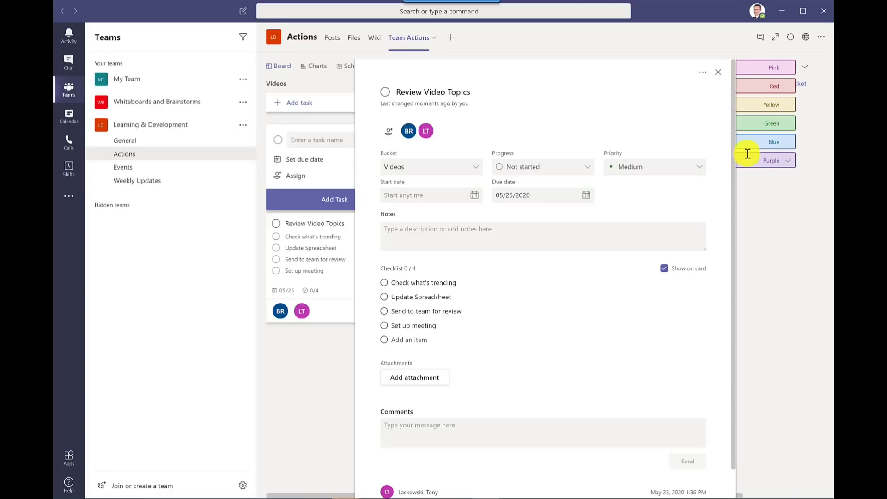
{"action": "left_click", "coordinate": [753, 107]}
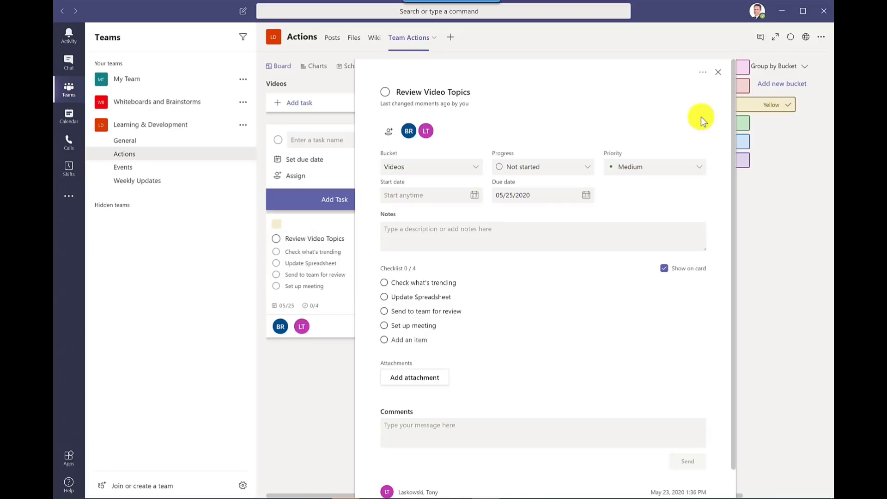
{"action": "left_click", "coordinate": [719, 72]}
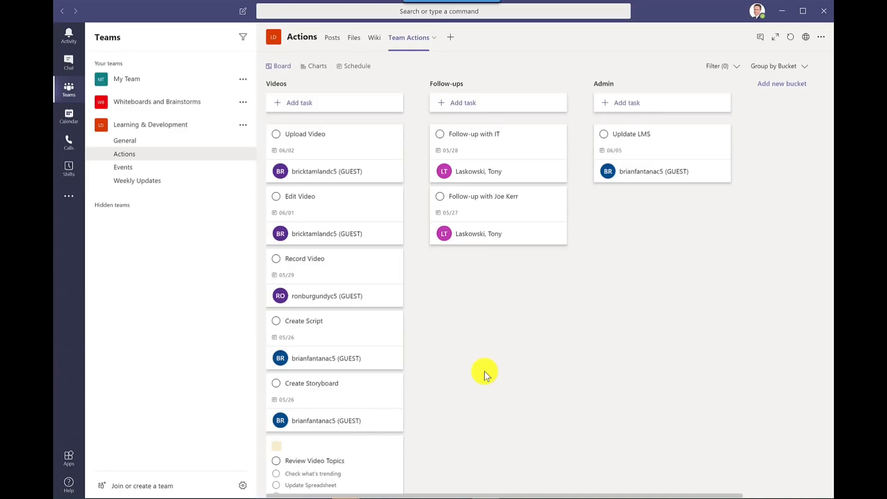
- Mark the Follow-up with IT task as complete, and briefly show the completed tasks of the Follow-ups bucket
{"action": "left_click", "coordinate": [440, 134]}
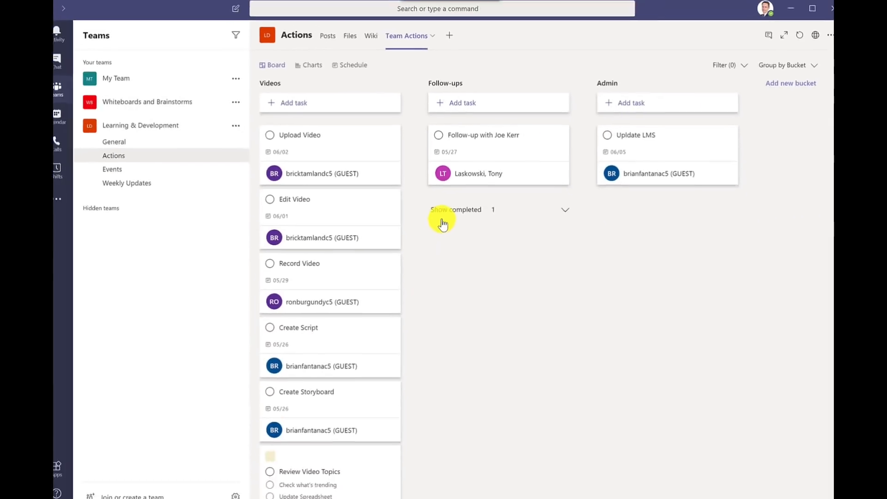
{"action": "left_click", "coordinate": [442, 221]}
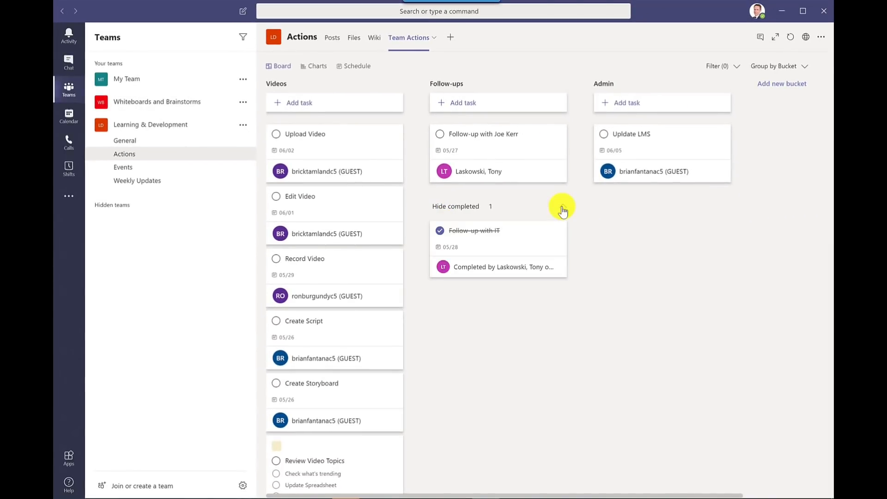
{"action": "left_click", "coordinate": [562, 209]}
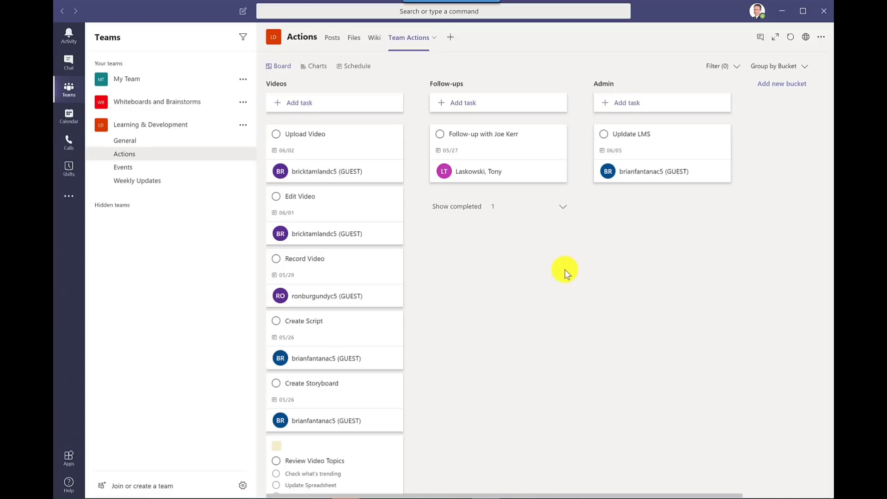
- Mark the remaining task in the Follow-ups bucket as complete from its details, and close them
{"action": "left_click", "coordinate": [508, 146]}
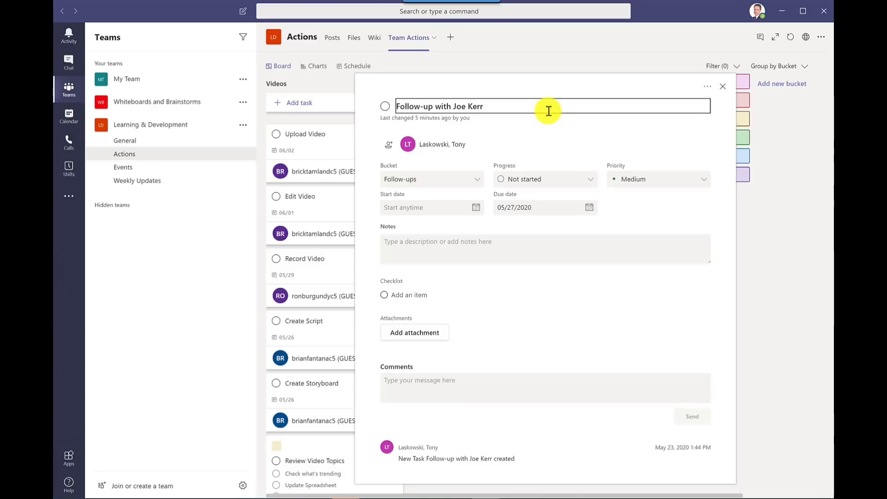
{"action": "left_click", "coordinate": [383, 107]}
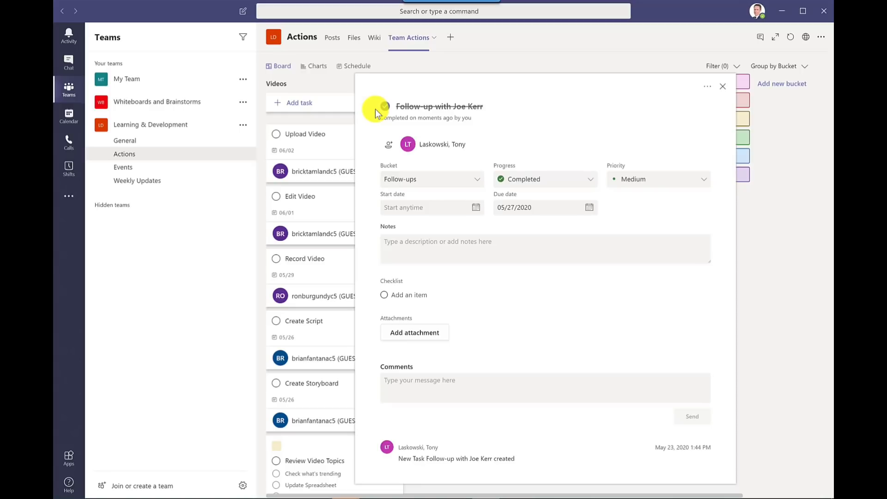
{"action": "key", "text": "Escape"}
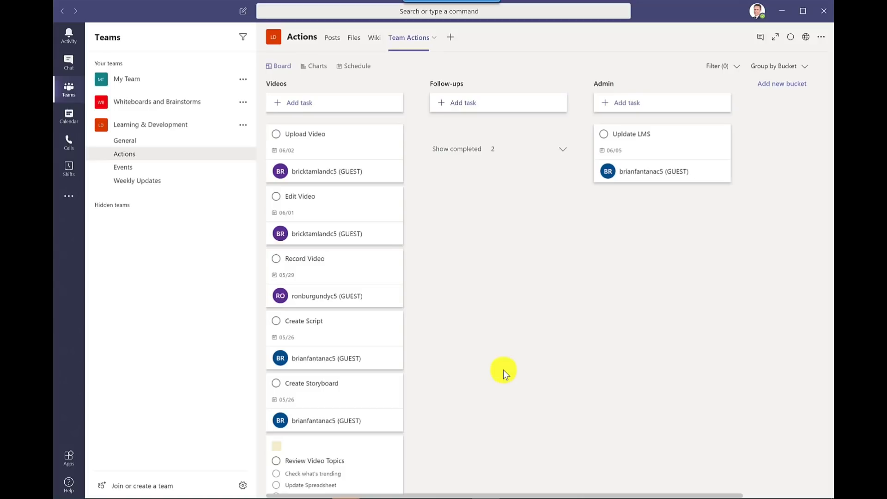
- Examine the plan's charts for task status, buckets, priority and members
{"action": "left_click", "coordinate": [318, 68]}
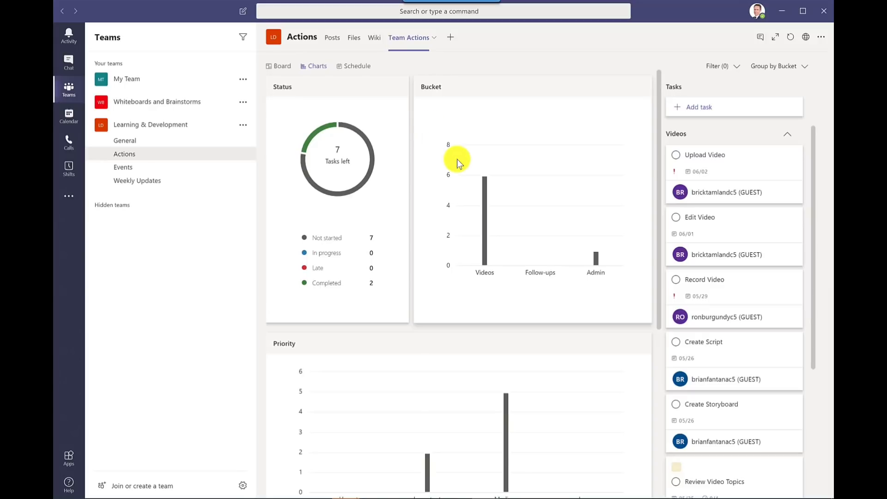
{"action": "scroll", "coordinate": [532, 127], "scroll_direction": "down", "scroll_amount": 3}
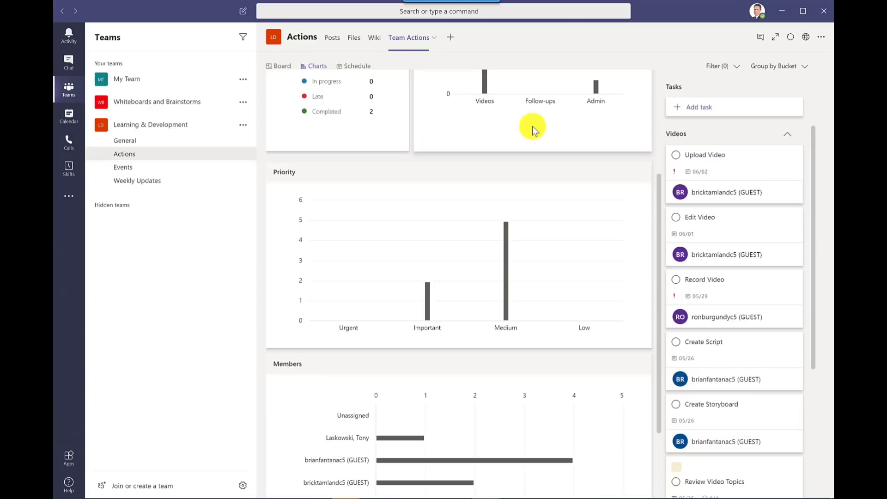
{"action": "scroll", "coordinate": [532, 126], "scroll_direction": "down", "scroll_amount": 2}
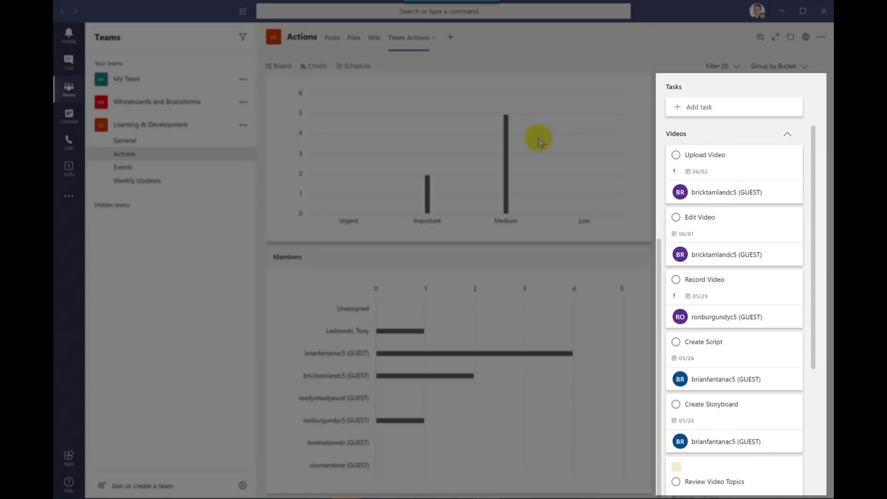
{"action": "scroll", "coordinate": [538, 138], "scroll_direction": "up", "scroll_amount": 6}
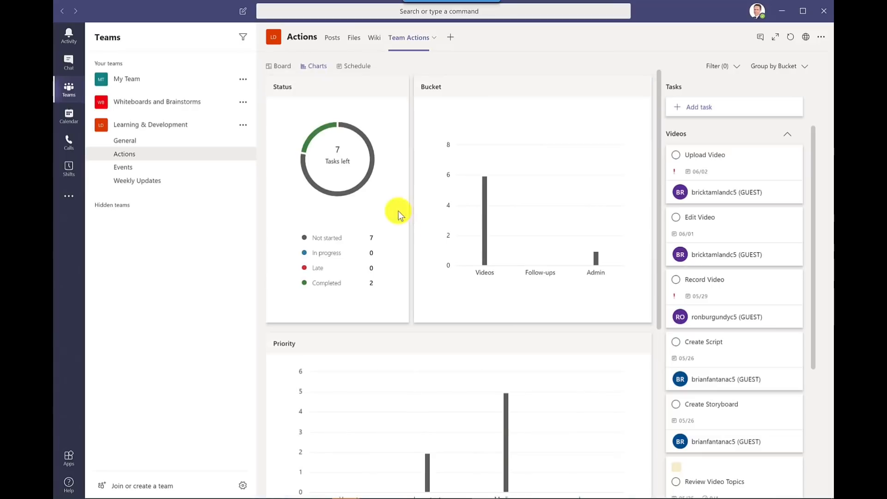
- View the plan's schedule by week and by month, and open the new-task form for May 28
{"action": "left_click", "coordinate": [360, 69]}
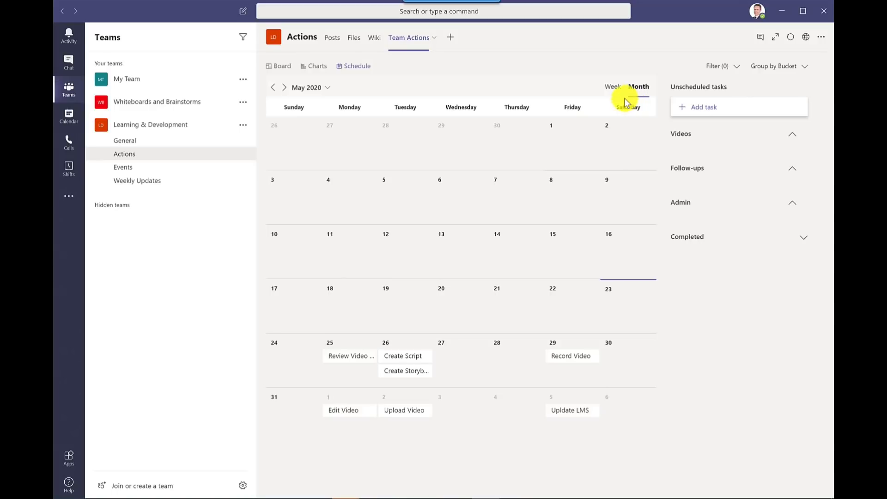
{"action": "left_click", "coordinate": [615, 88]}
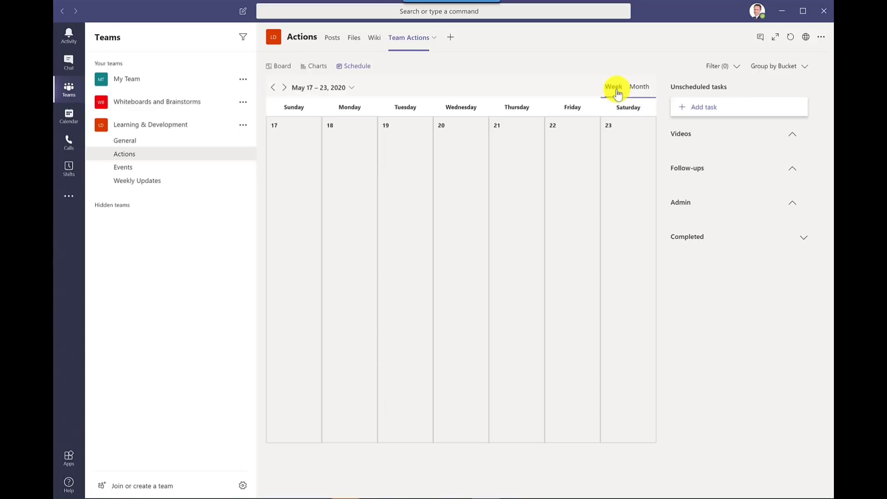
{"action": "left_click", "coordinate": [639, 89]}
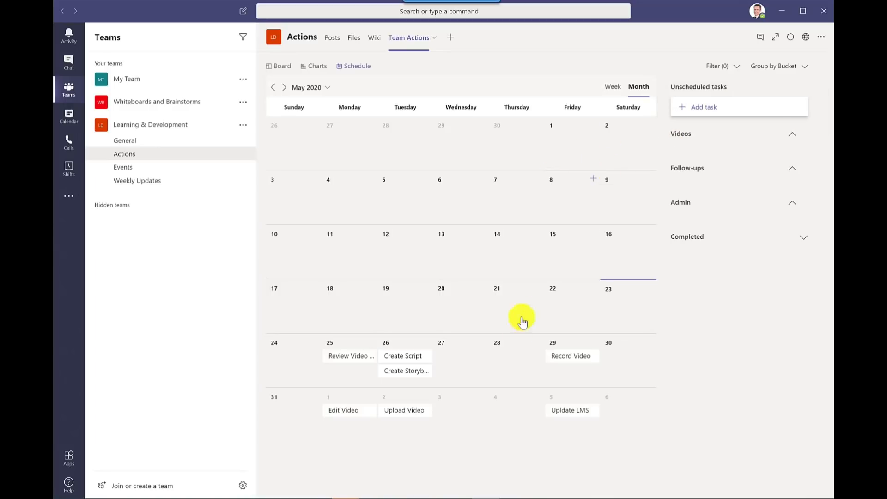
{"action": "left_click", "coordinate": [538, 342]}
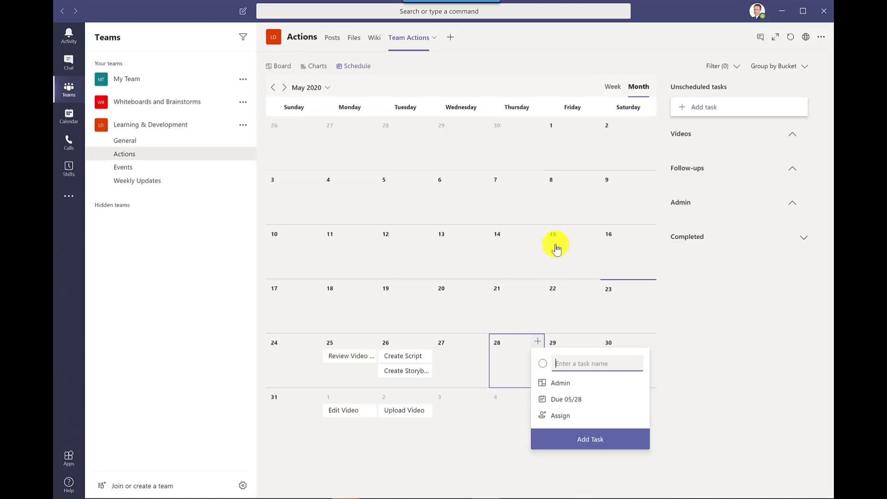
- Return to the plan's board, show the available filter options and group the tasks by Assigned to
{"action": "left_click", "coordinate": [279, 65]}
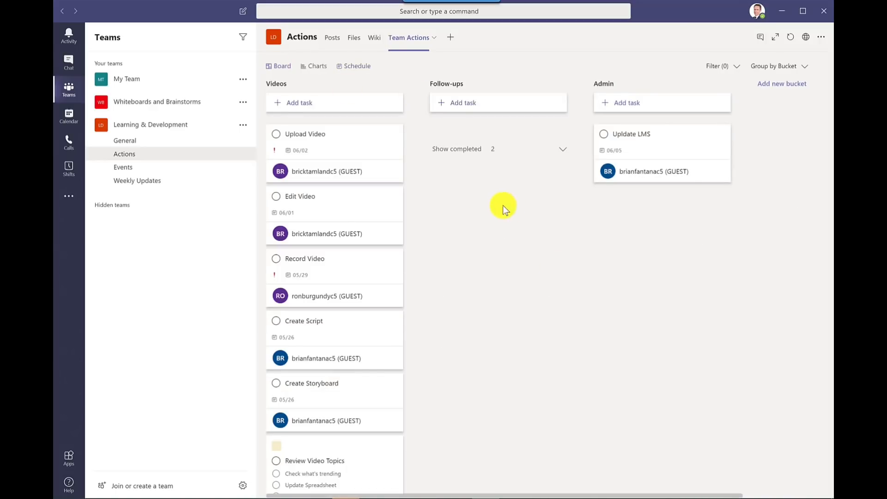
{"action": "left_click", "coordinate": [739, 68]}
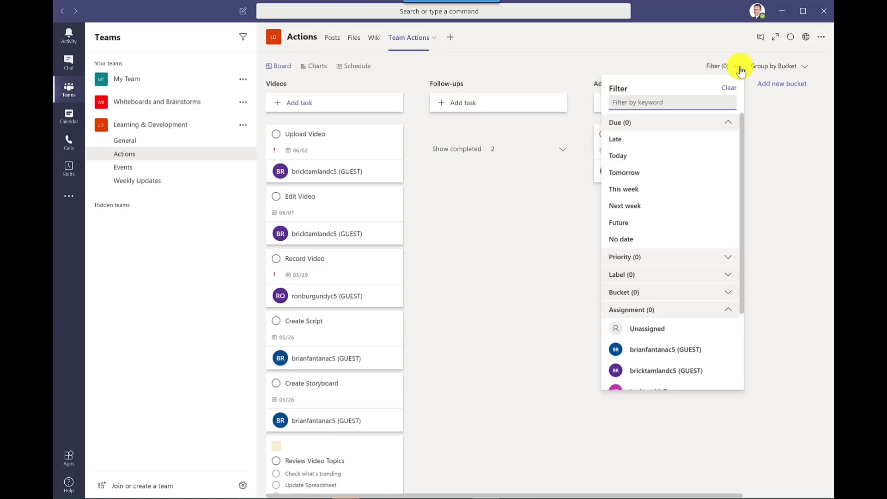
{"action": "left_click", "coordinate": [786, 64]}
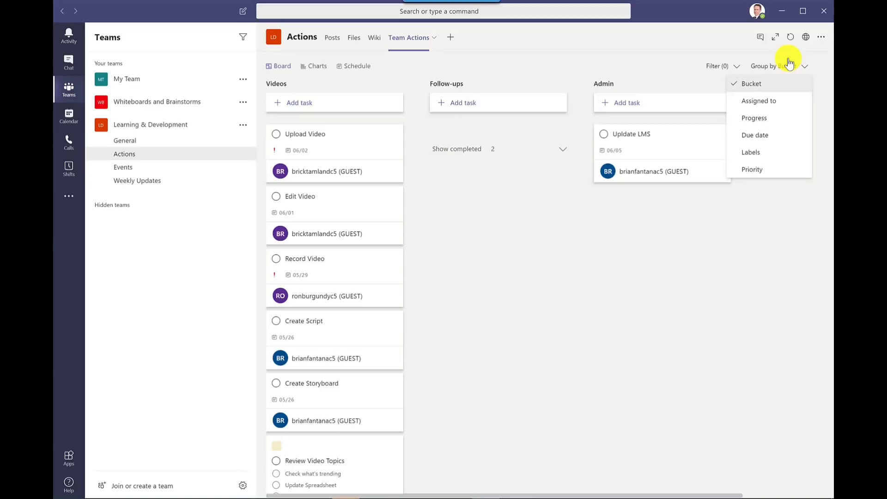
{"action": "left_click", "coordinate": [765, 101]}
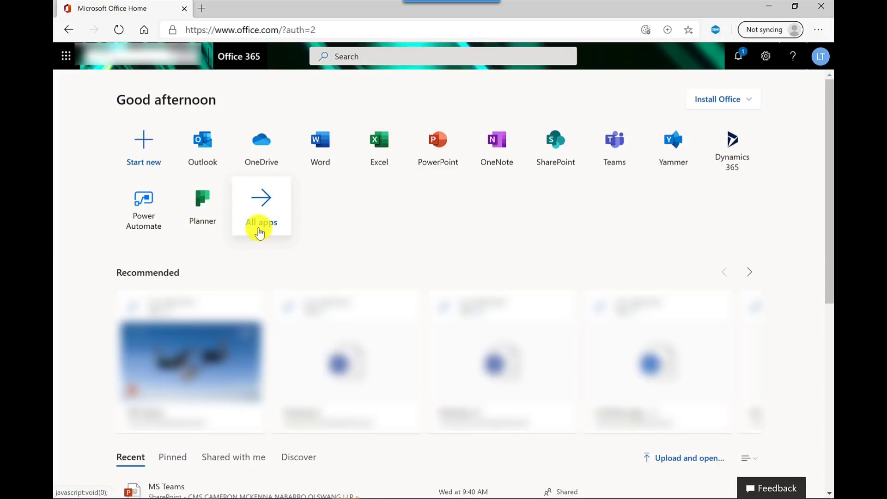
- Switch to Planner on the web from the Office 365 home page, open the Video schedule plan and dismiss its welcome tip
{"action": "left_click", "coordinate": [213, 224]}
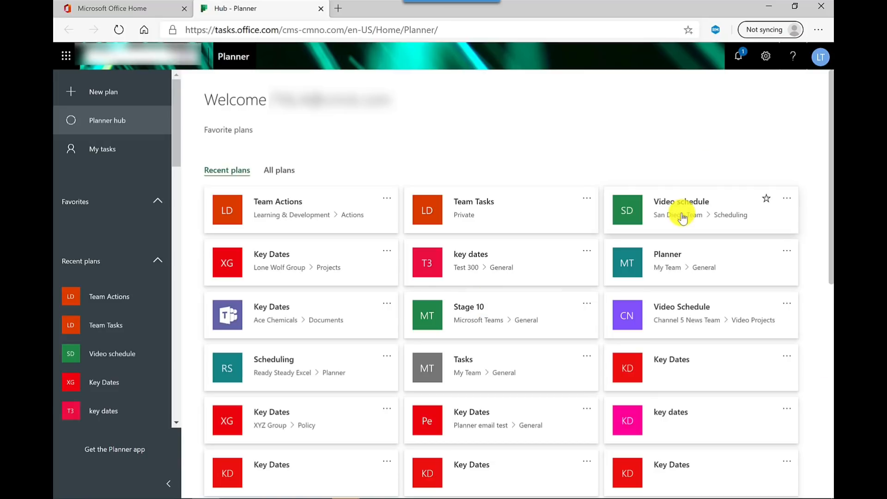
{"action": "left_click", "coordinate": [682, 217]}
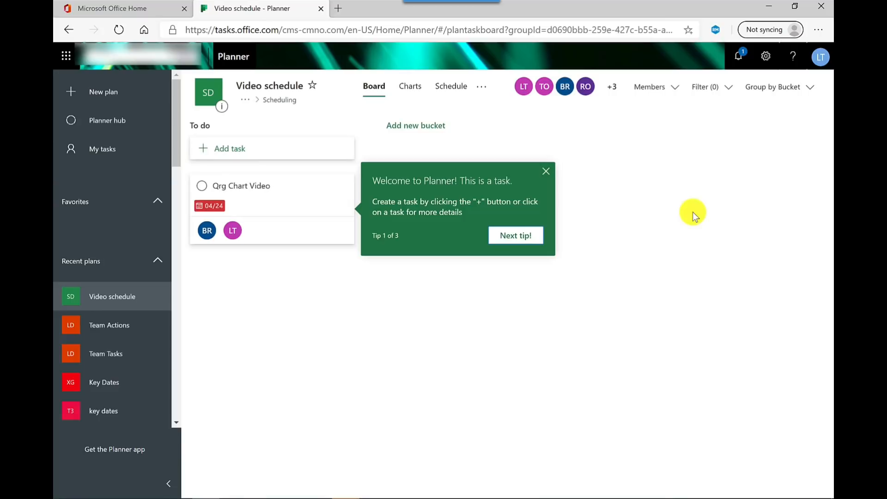
{"action": "left_click", "coordinate": [546, 172]}
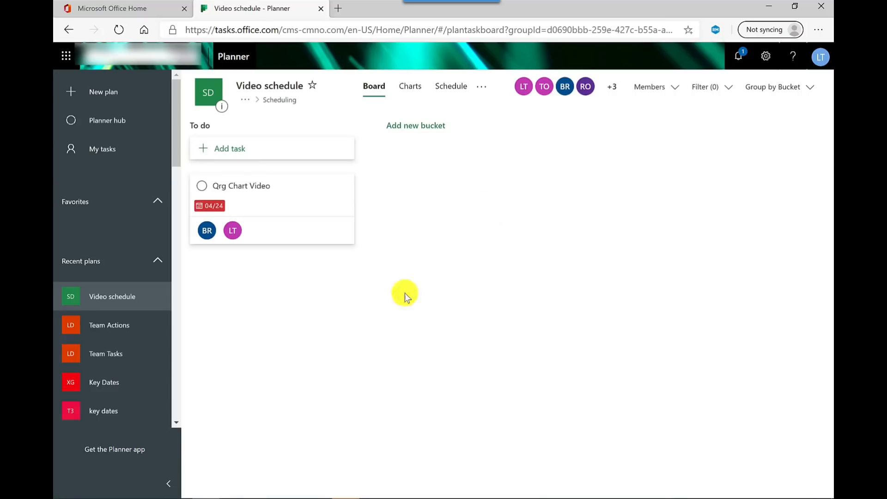
- Examine My tasks across all plans as a board, in the status, priority and plan charts, and in the schedule
{"action": "left_click", "coordinate": [119, 164]}
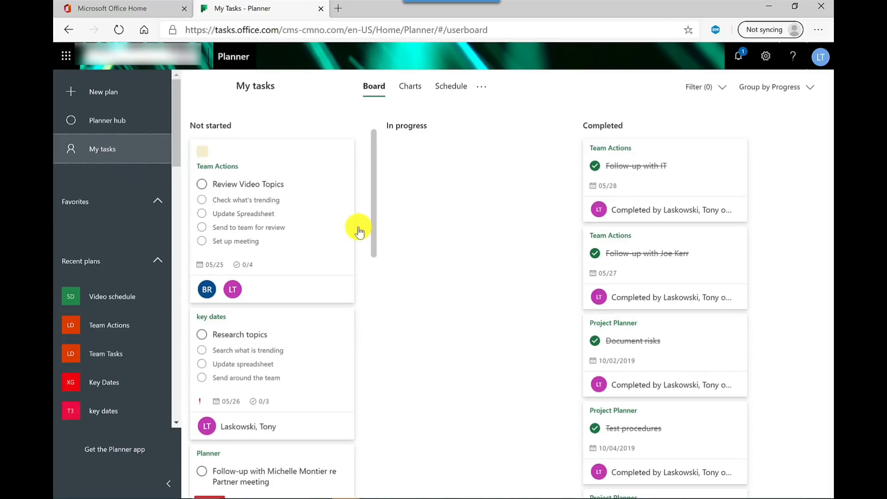
{"action": "left_click", "coordinate": [409, 92]}
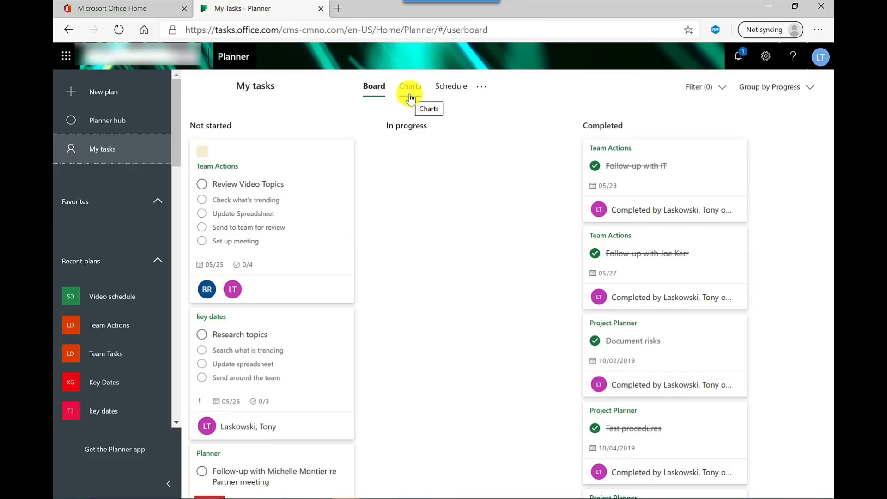
{"action": "scroll", "coordinate": [420, 144], "scroll_direction": "down", "scroll_amount": 6}
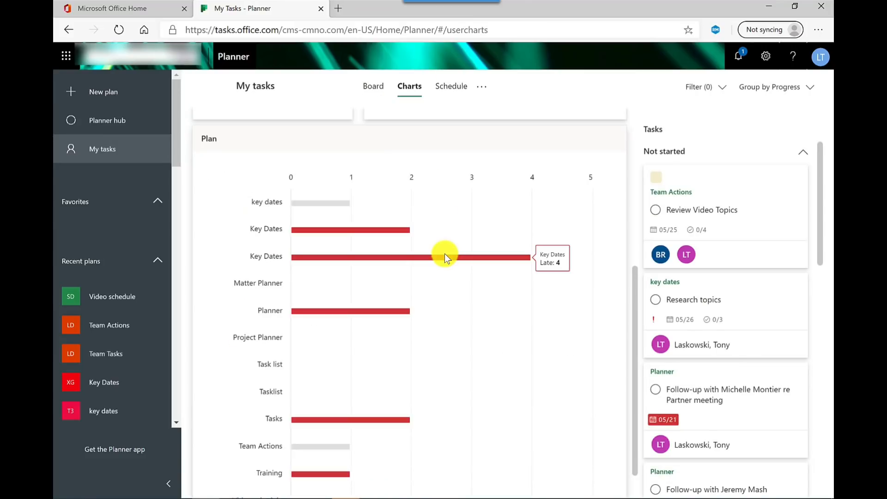
{"action": "scroll", "coordinate": [444, 254], "scroll_direction": "up", "scroll_amount": 6}
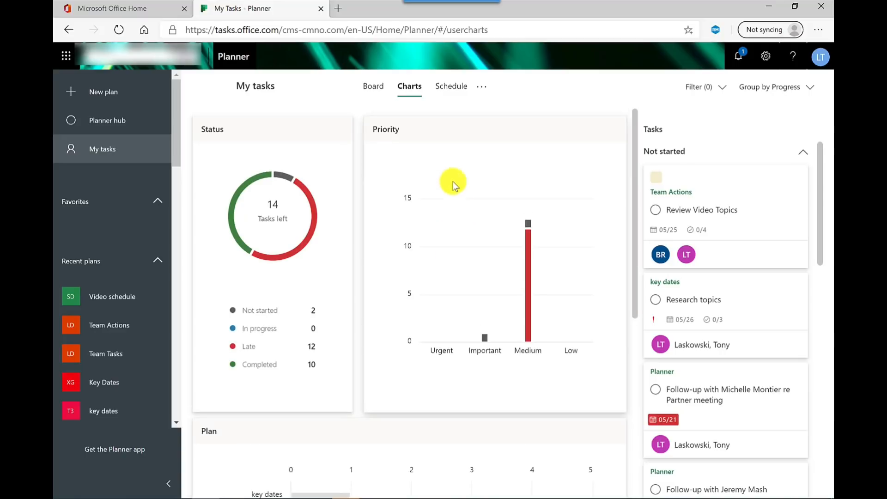
{"action": "left_click", "coordinate": [451, 96]}
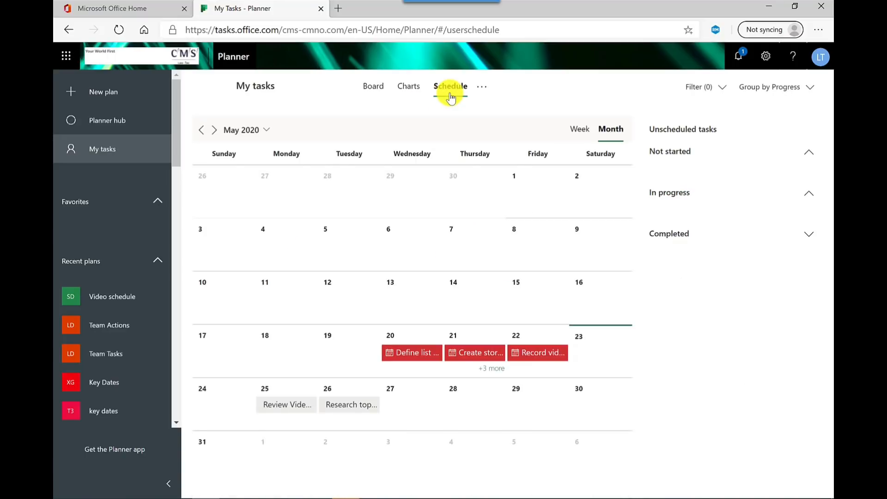